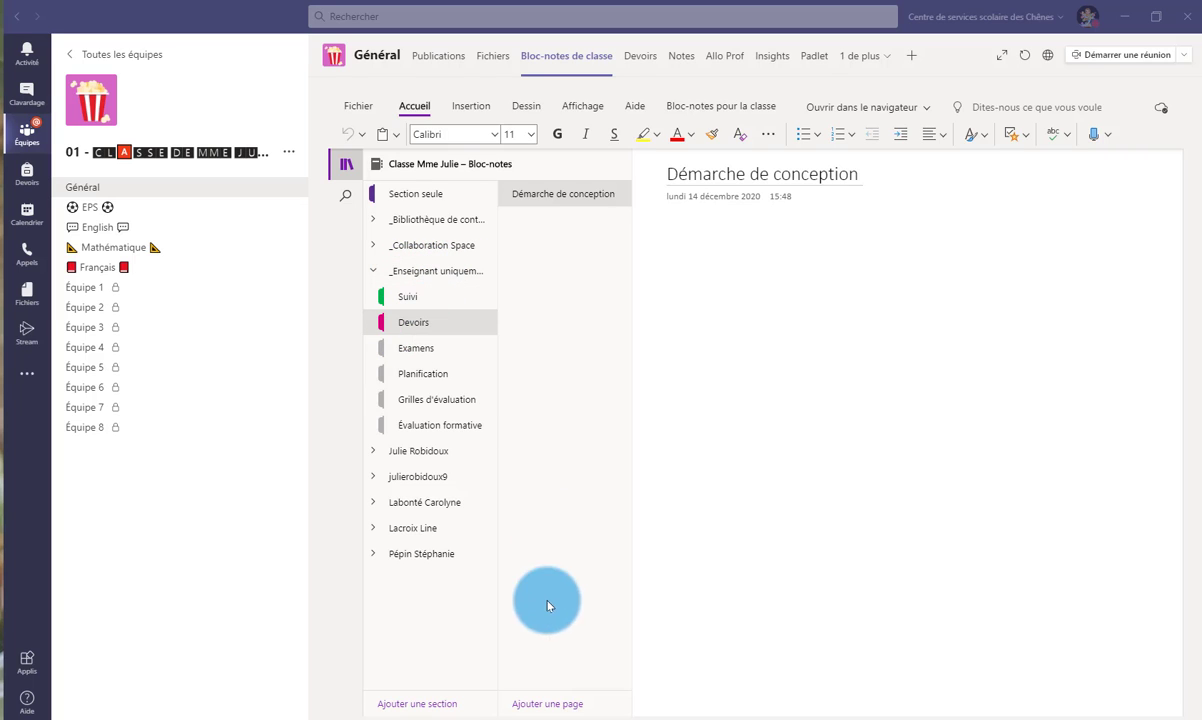
Add a page titled "Rapport de labo" to the Devoirs section and place the cursor in its body.
click(546, 706)
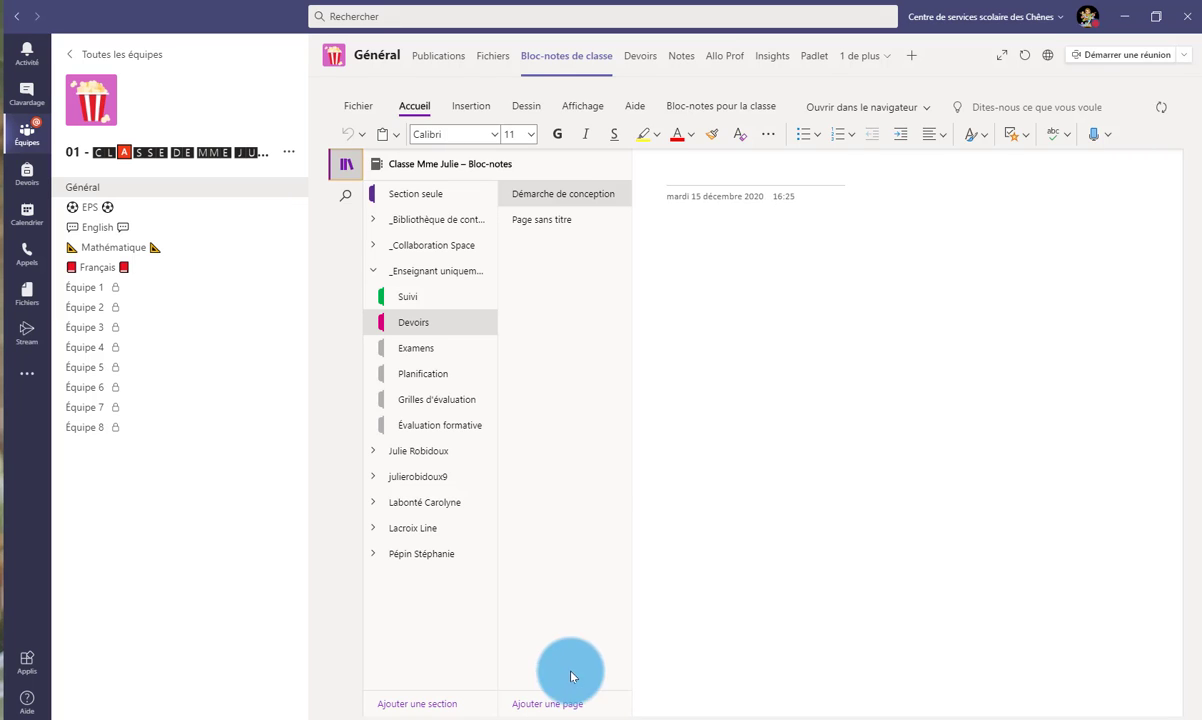
click(711, 177)
text(Rapport de labo)
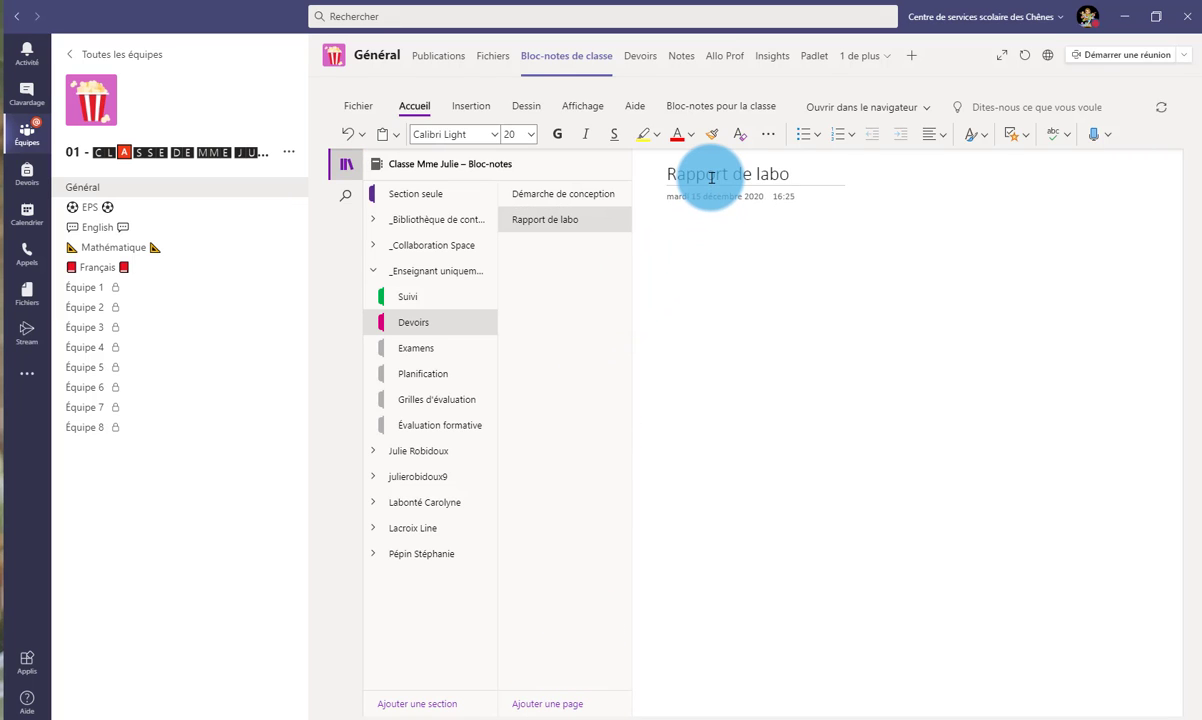
click(676, 241)
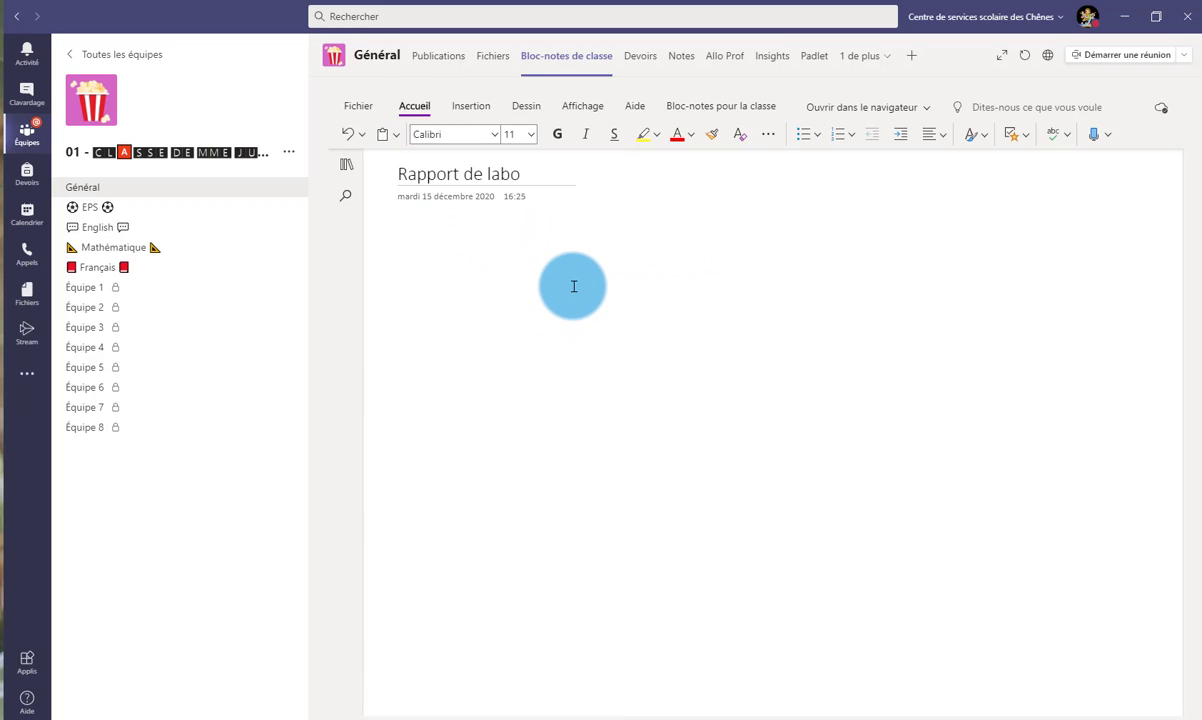
Open the "Rapport de labo" page in the OneNote desktop application.
click(474, 108)
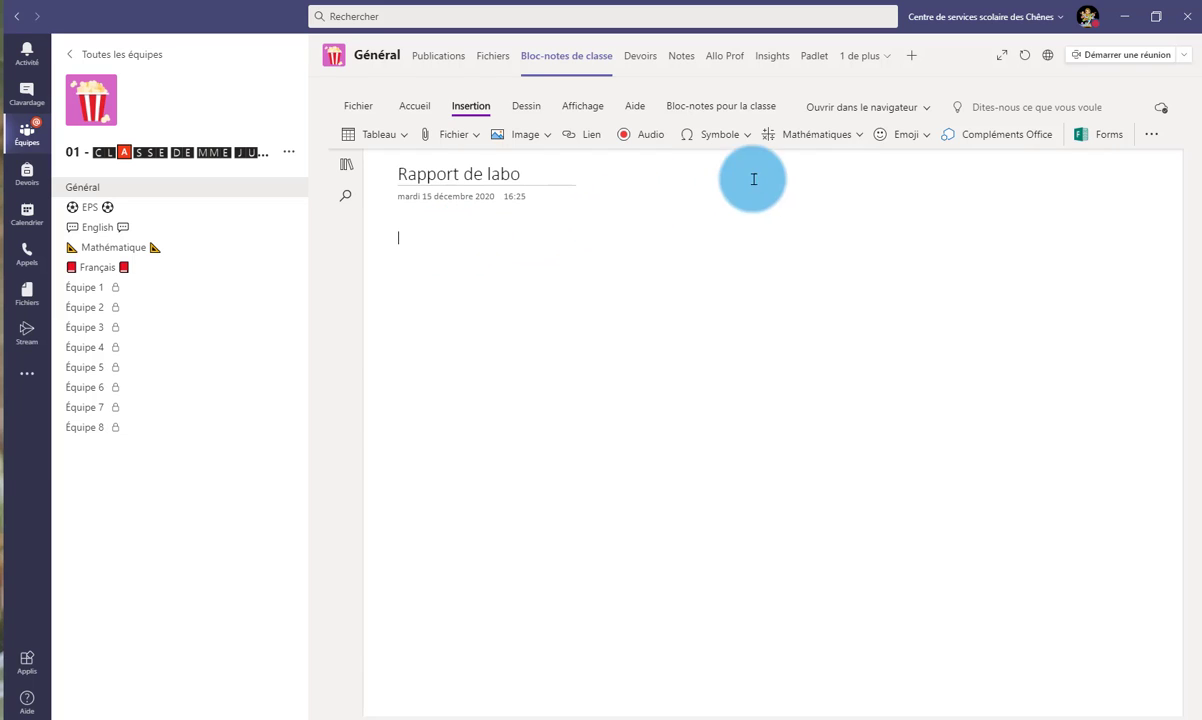
click(898, 111)
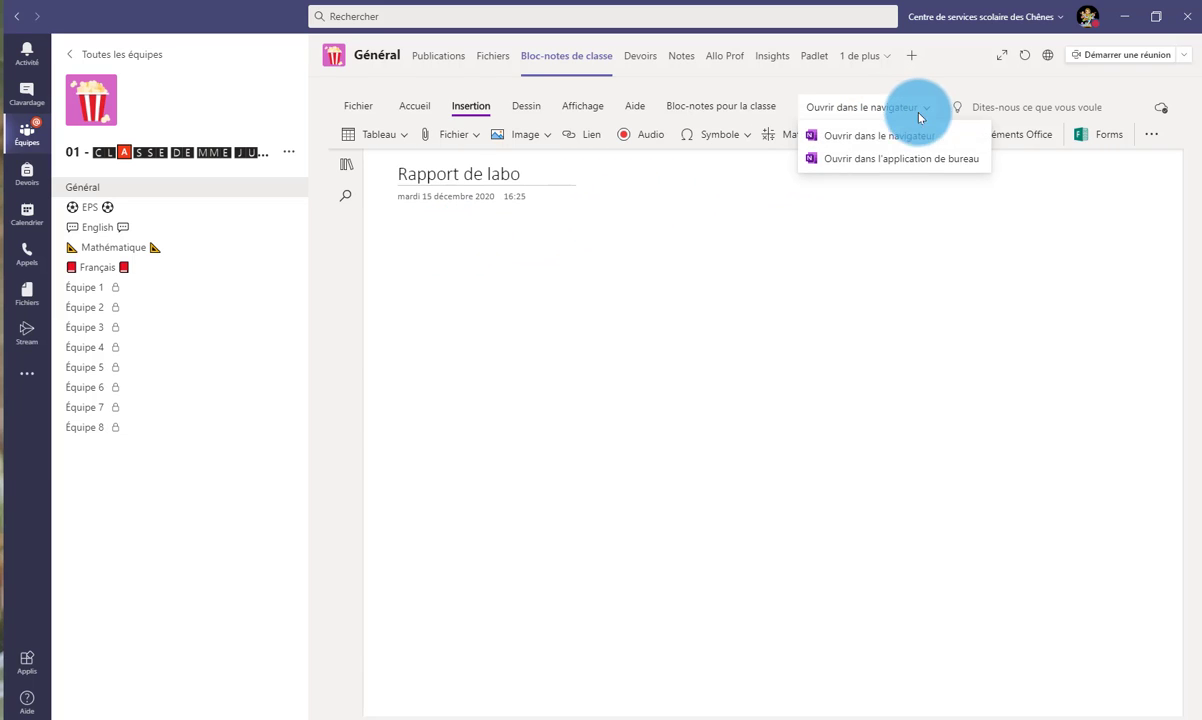
click(909, 166)
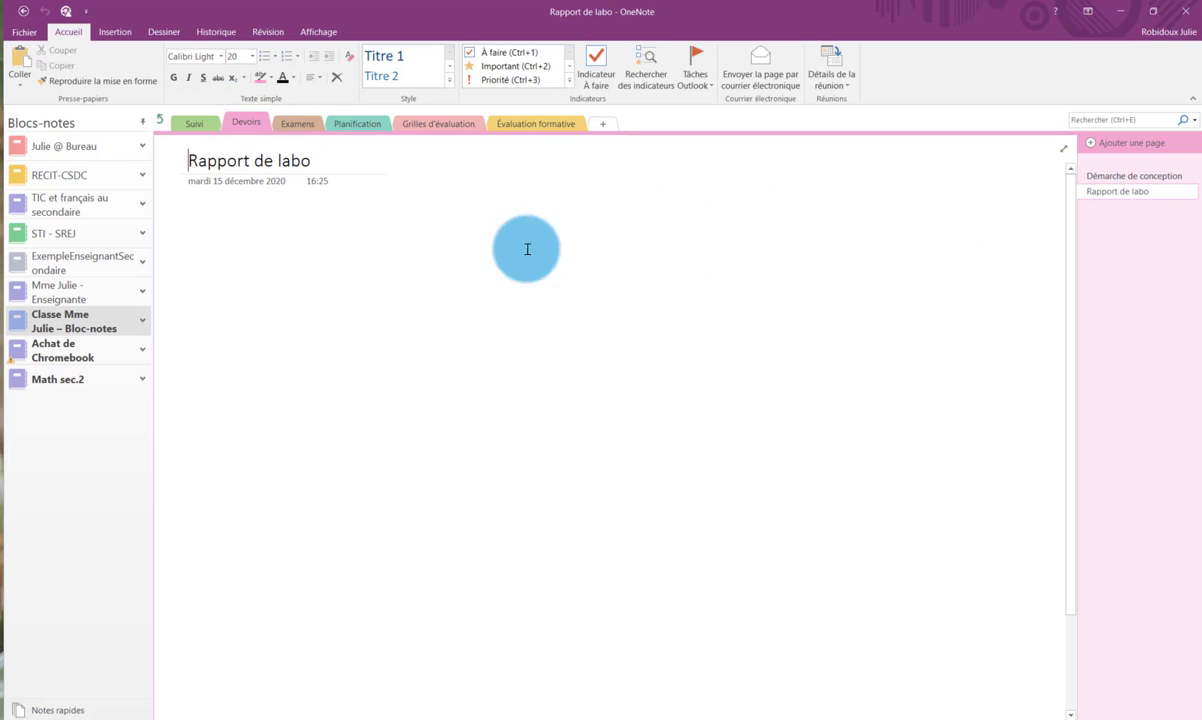
Insert Devoir_rapport_labo.docx from the Bureau folder as a file printout below the page title, and delete its attachment icon.
click(194, 221)
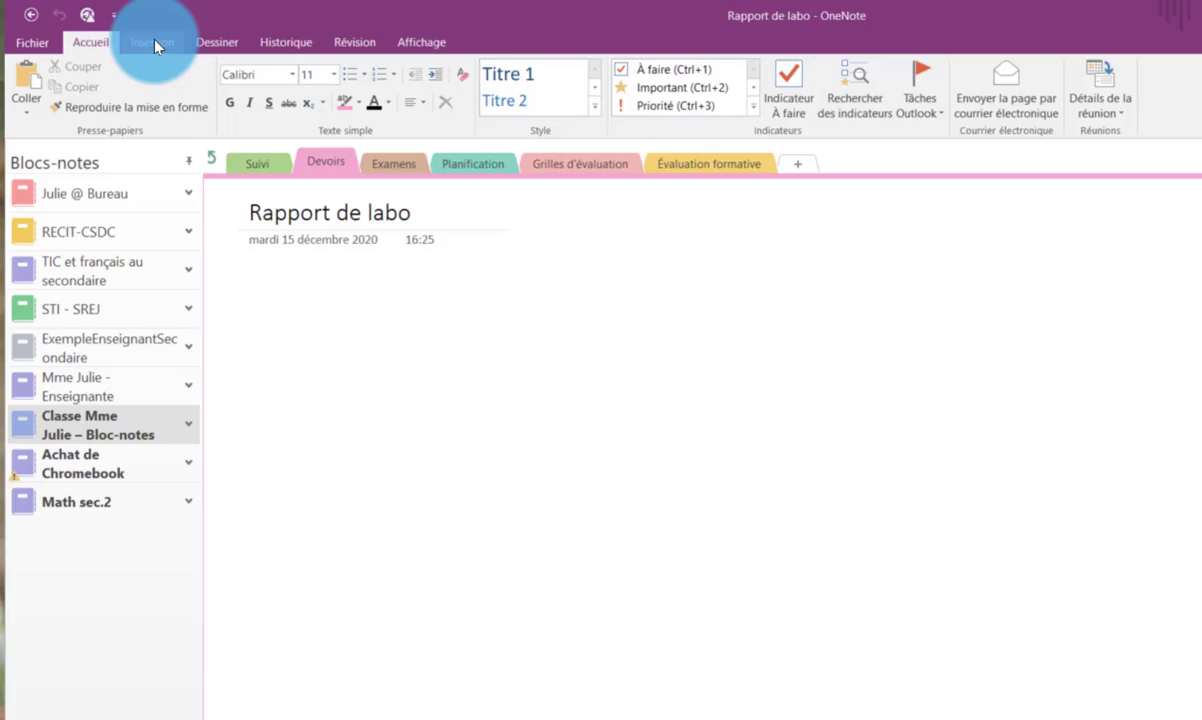
click(155, 46)
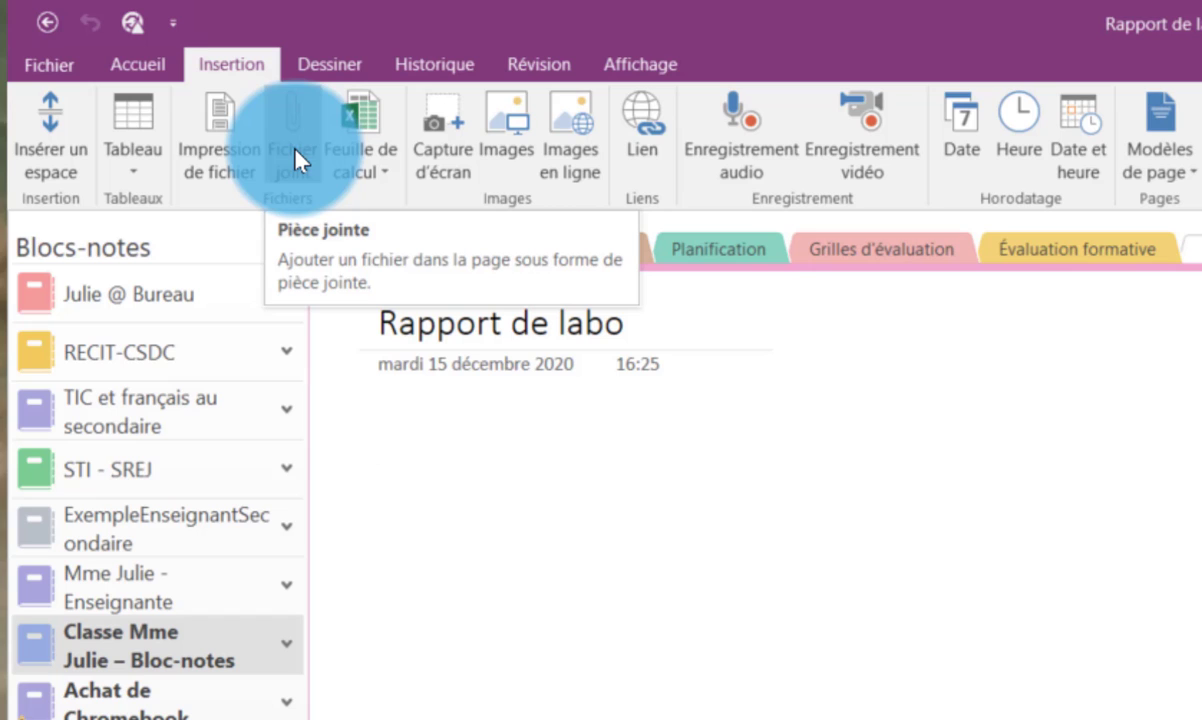
click(220, 157)
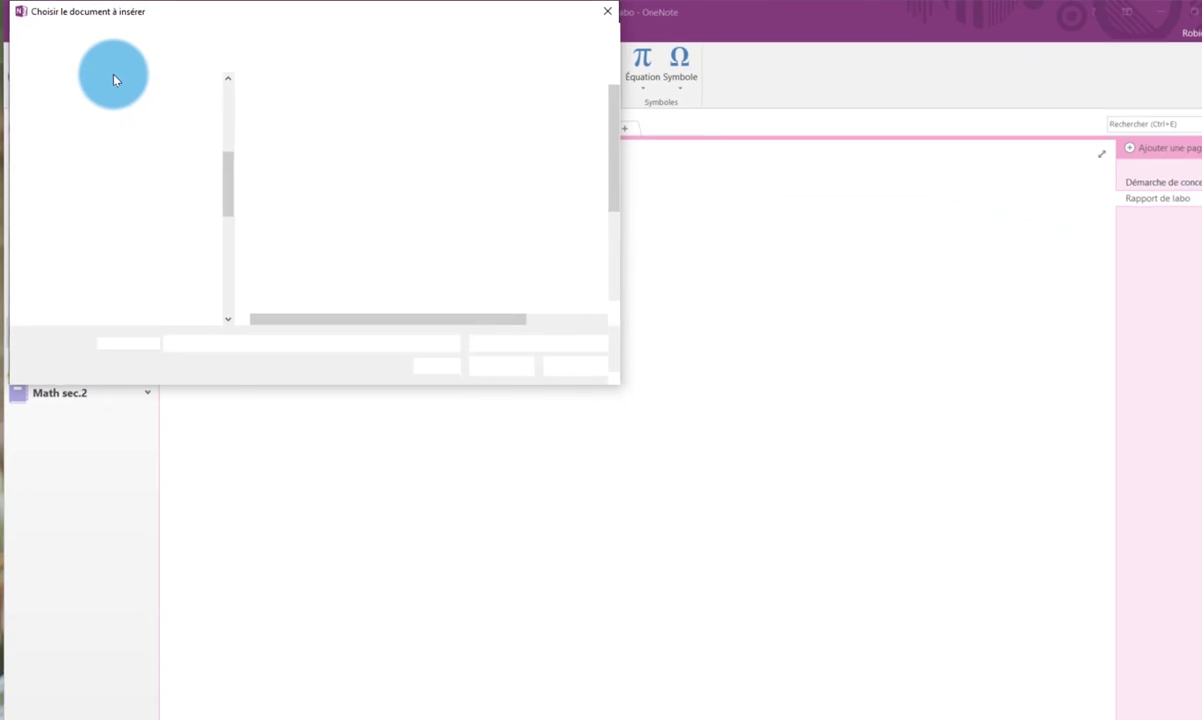
click(90, 135)
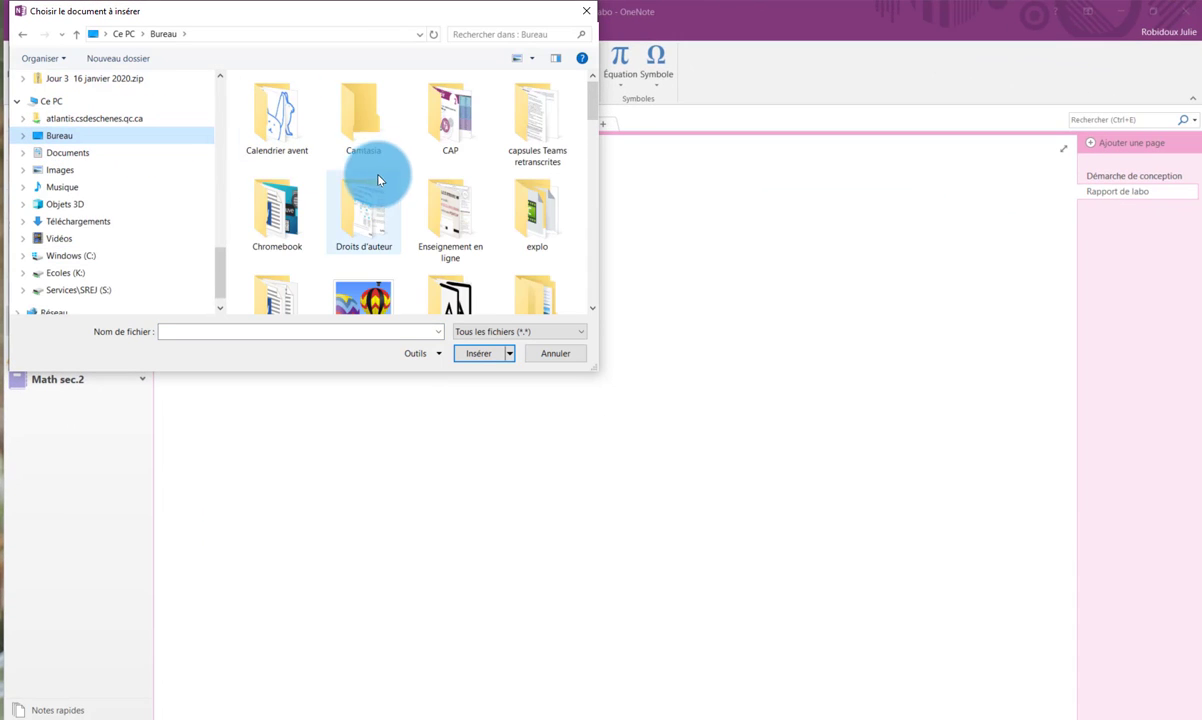
scroll(381, 190, down, 5)
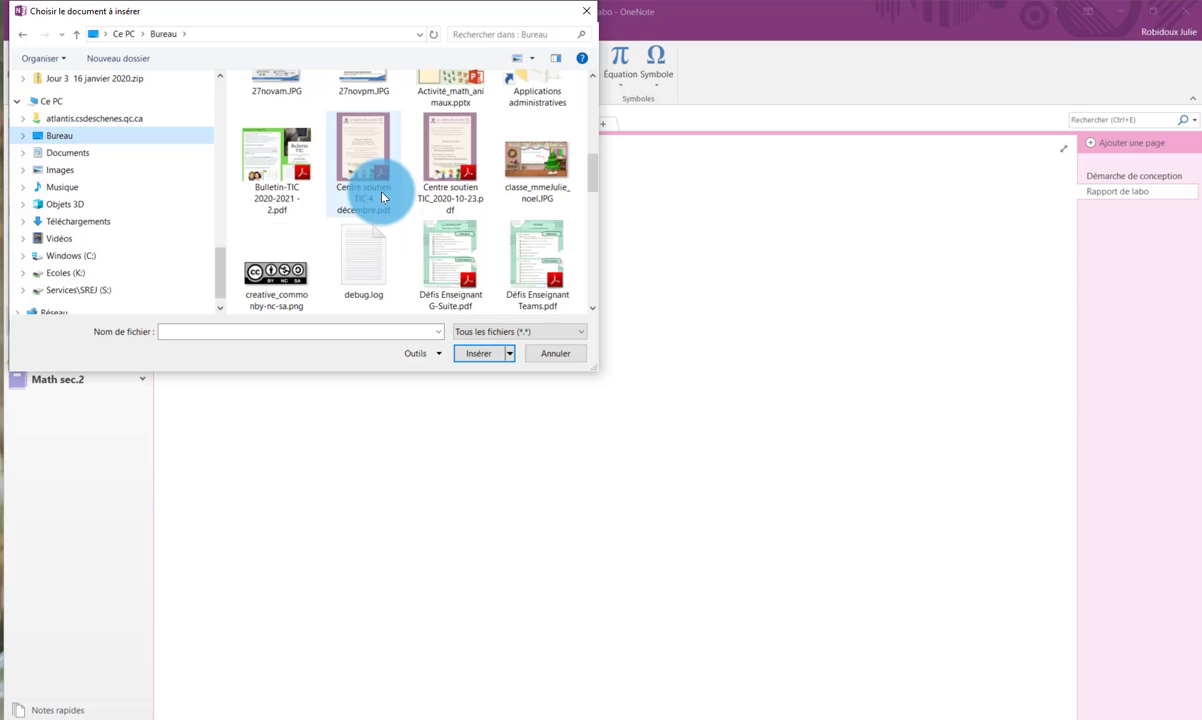
scroll(389, 209, down, 1)
click(365, 135)
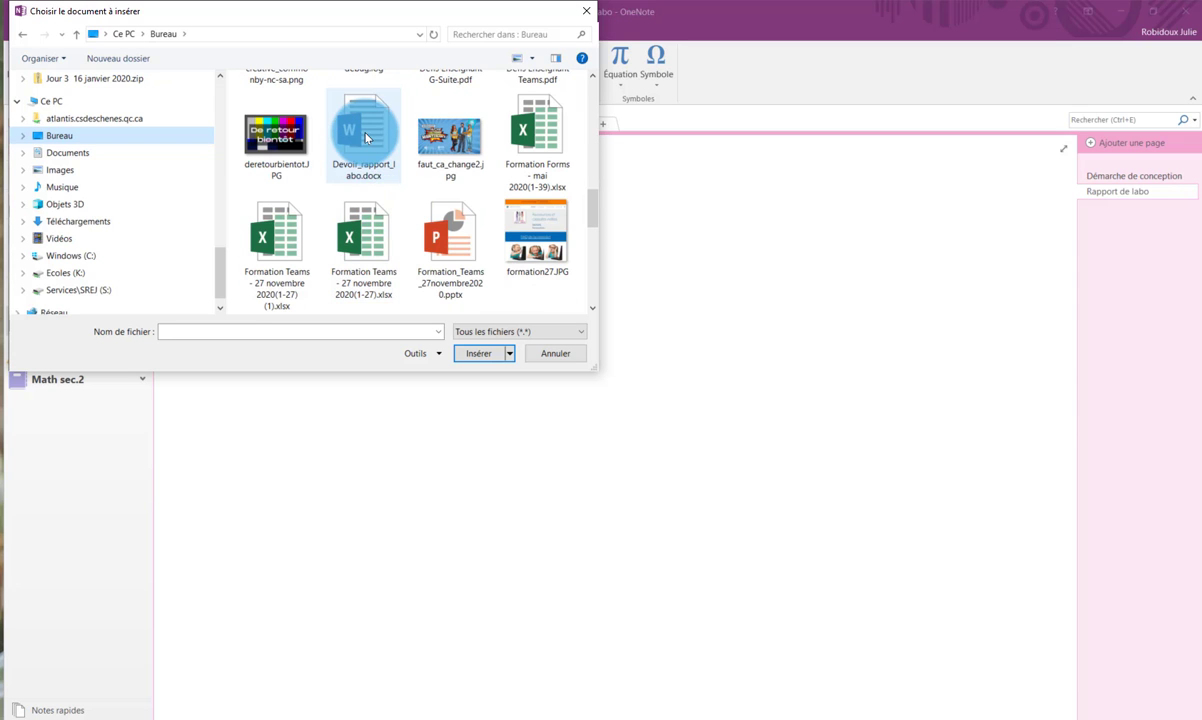
click(480, 356)
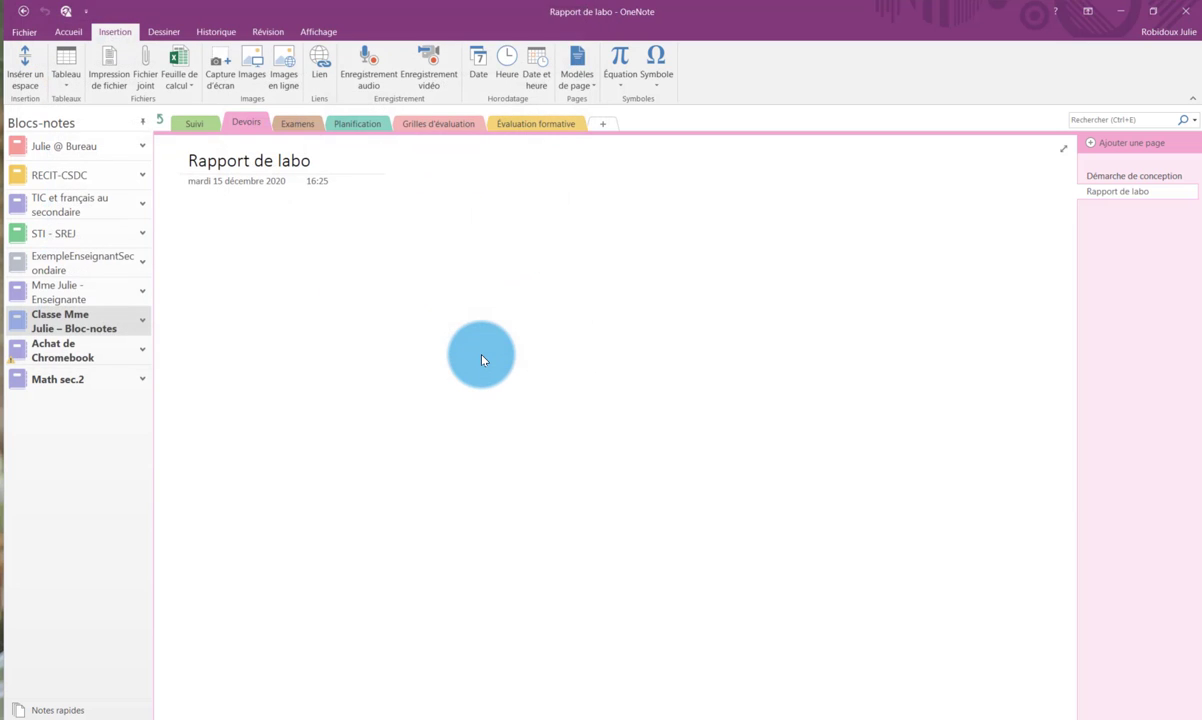
scroll(386, 307, up, 3)
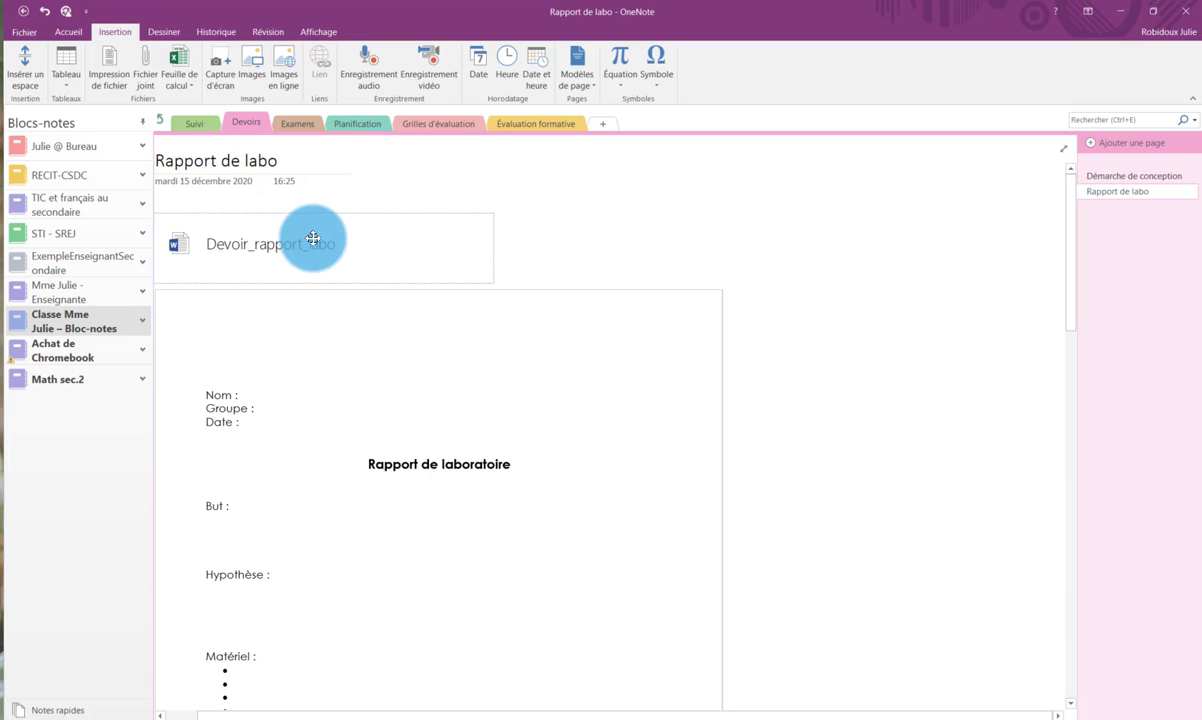
key(Delete)
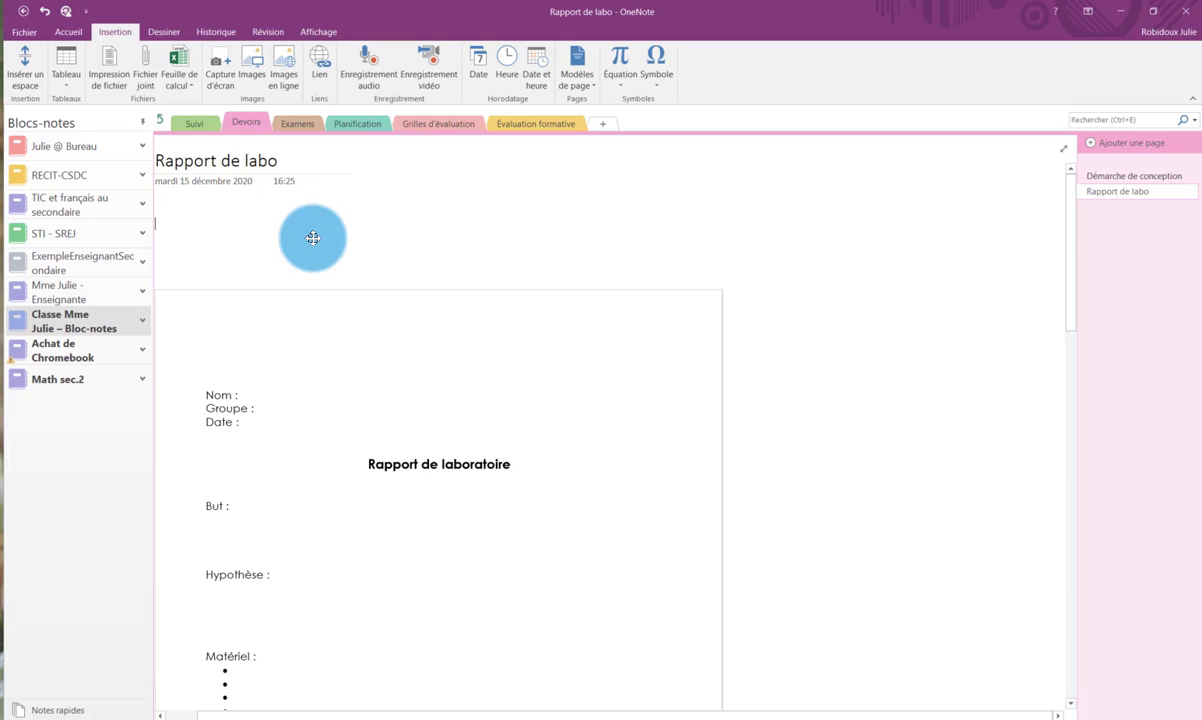
Move the first printout page up below the page title and set it as the background.
click(341, 316)
drag(364, 342, 381, 274)
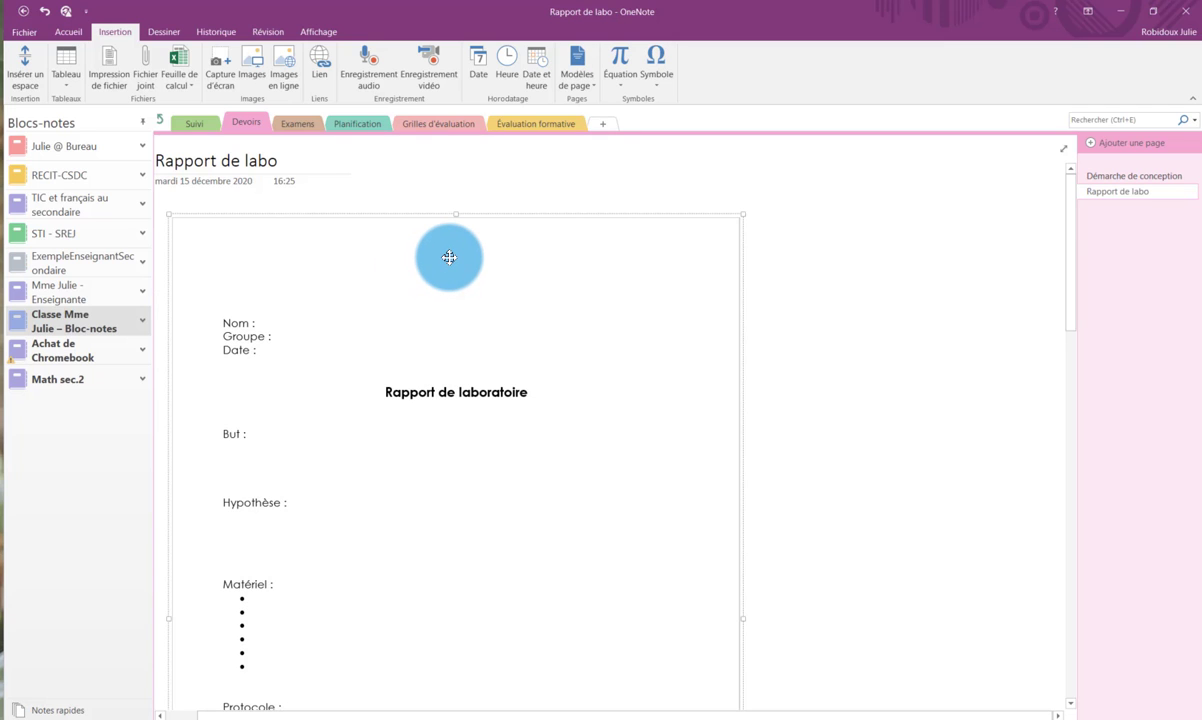
right_click(449, 257)
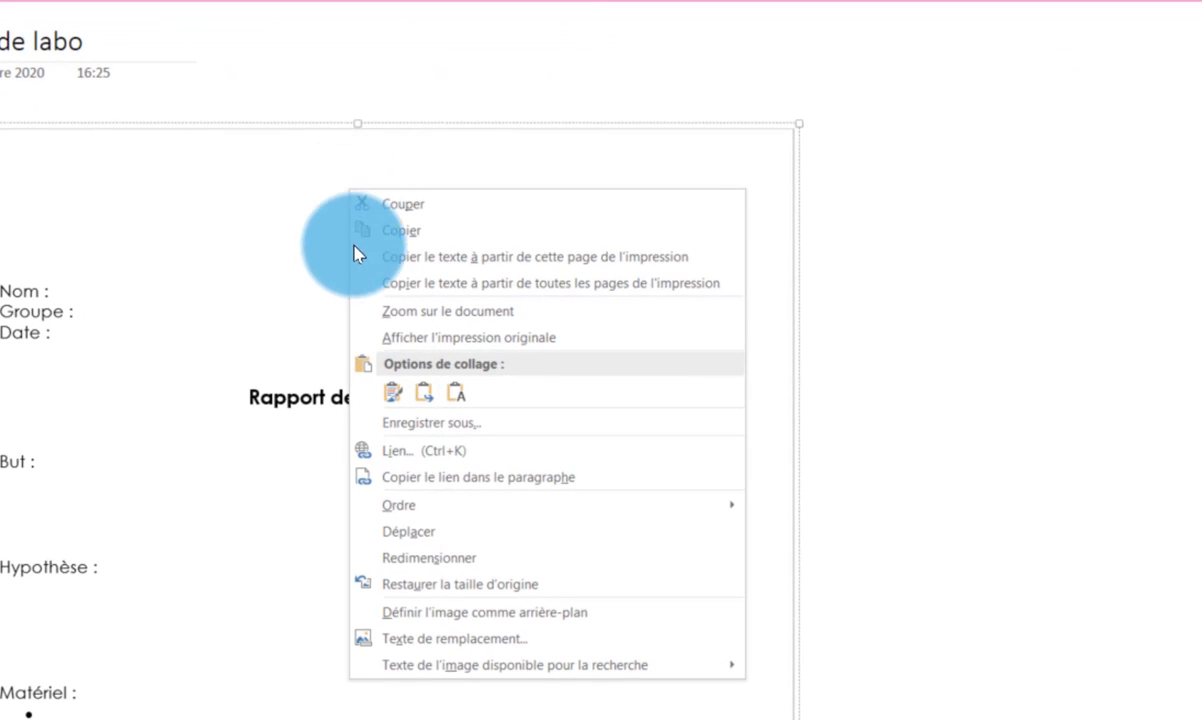
click(590, 624)
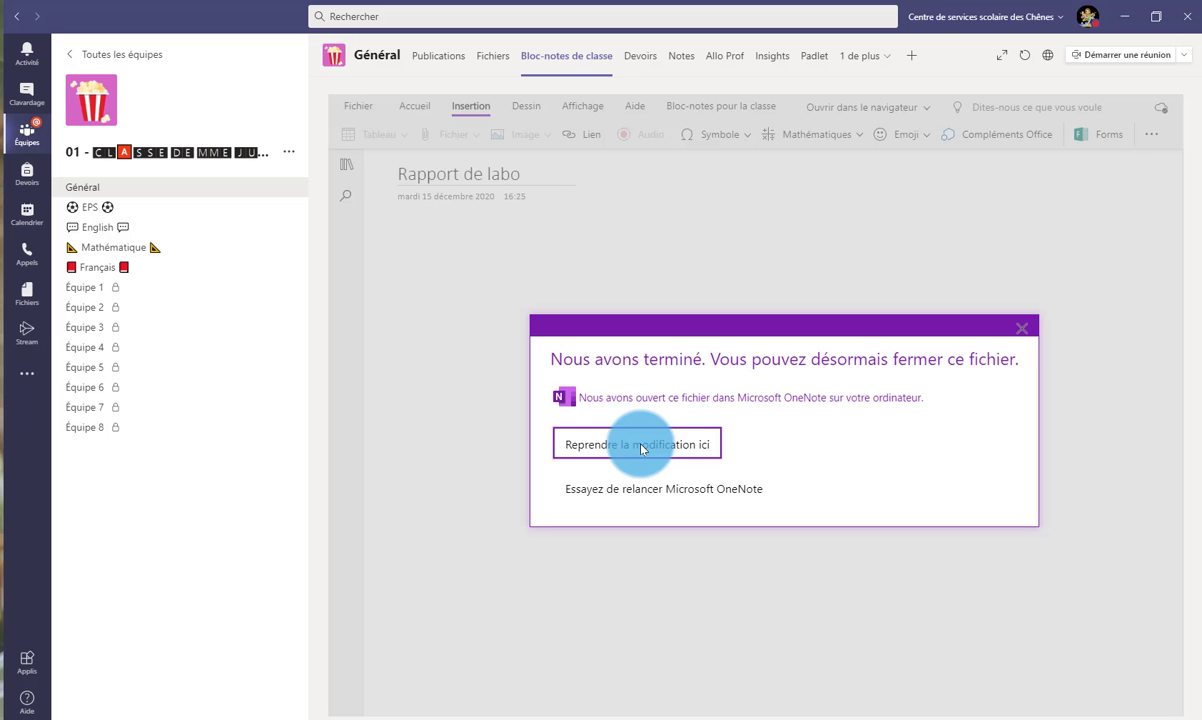
Switch to Teams, resume editing the page there, and place the student's first name beside "Nom" and 01 beside "Groupe".
click(641, 446)
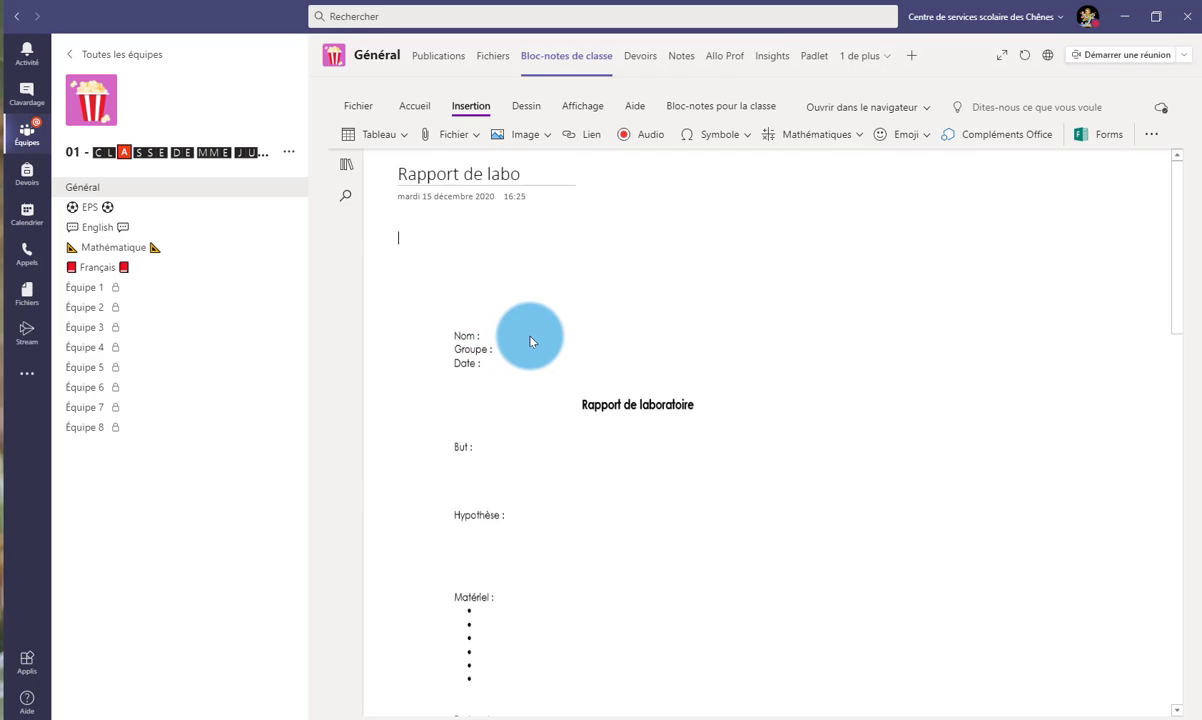
click(880, 344)
drag(911, 340, 534, 341)
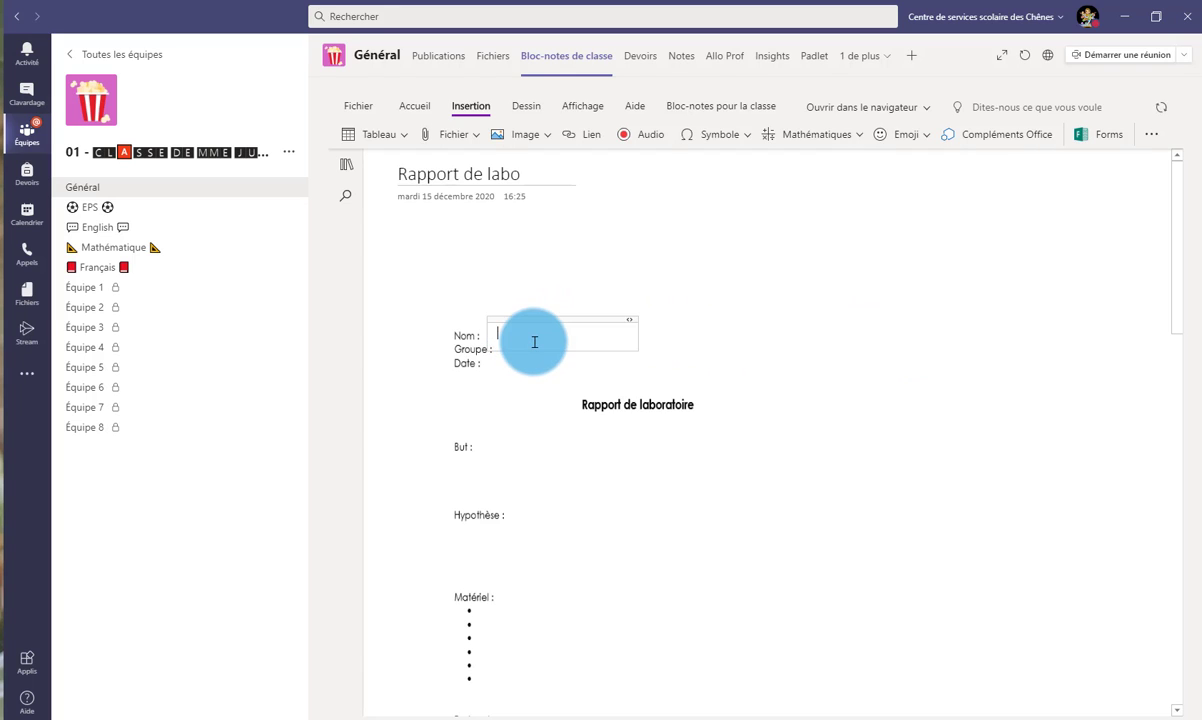
text(Julie)
drag(940, 368, 534, 344)
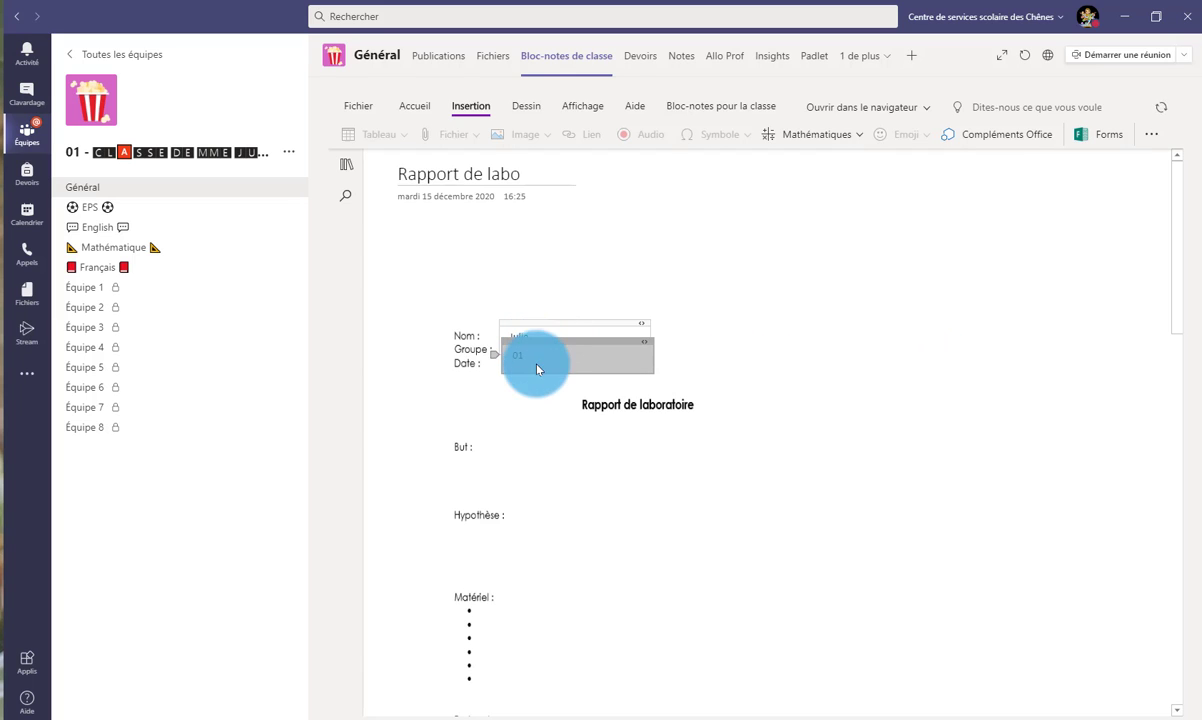
Place a text box beside "Date" containing "15 décembre".
click(502, 412)
drag(464, 318, 510, 378)
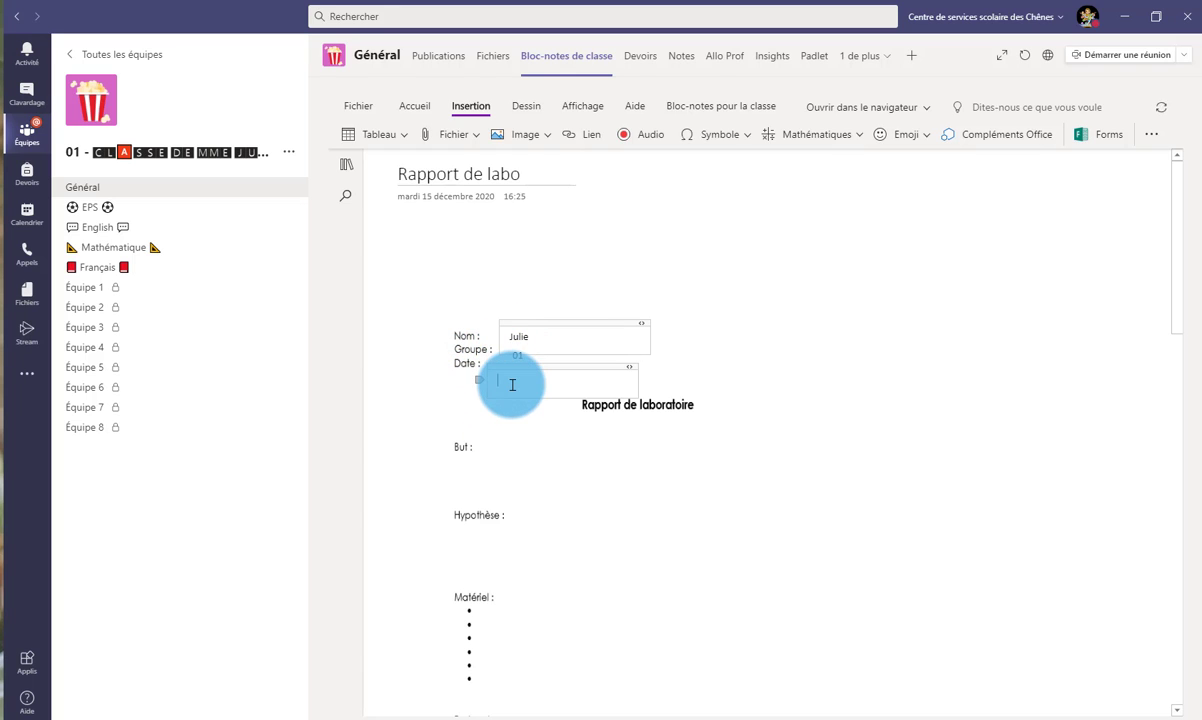
text(15 décembre)
Place a text box beside "But" containing "Dans cette expérience, je désire vérifier ...".
click(522, 455)
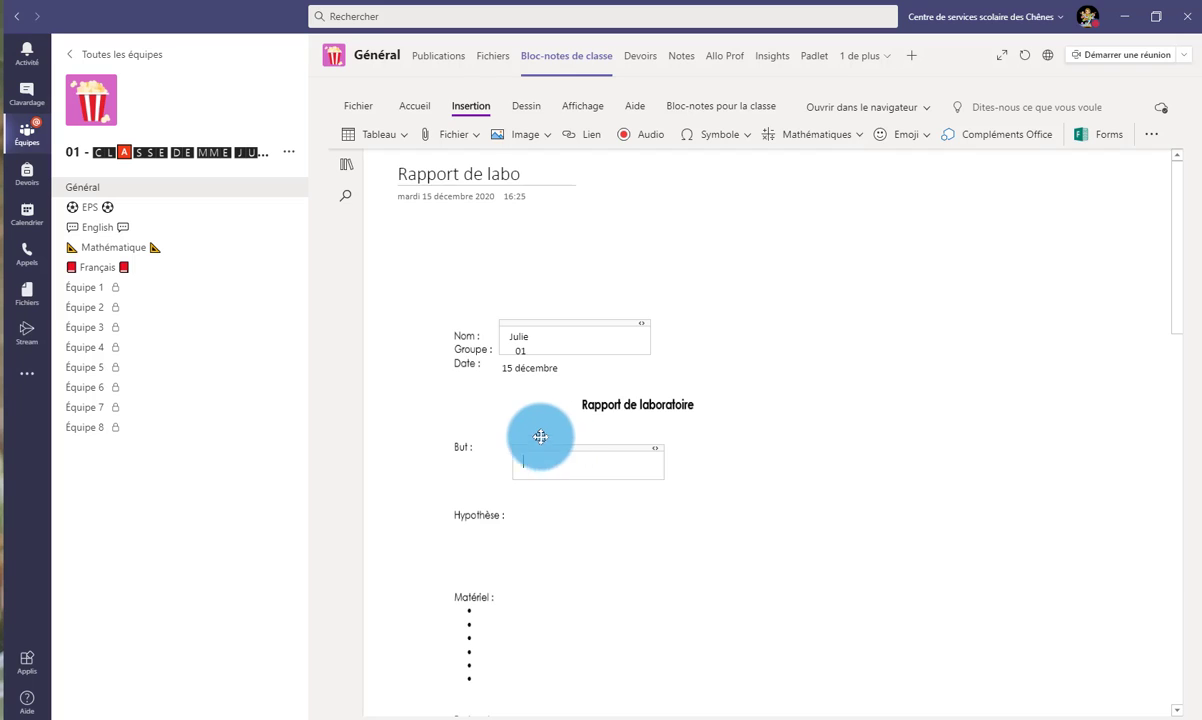
drag(542, 435, 515, 452)
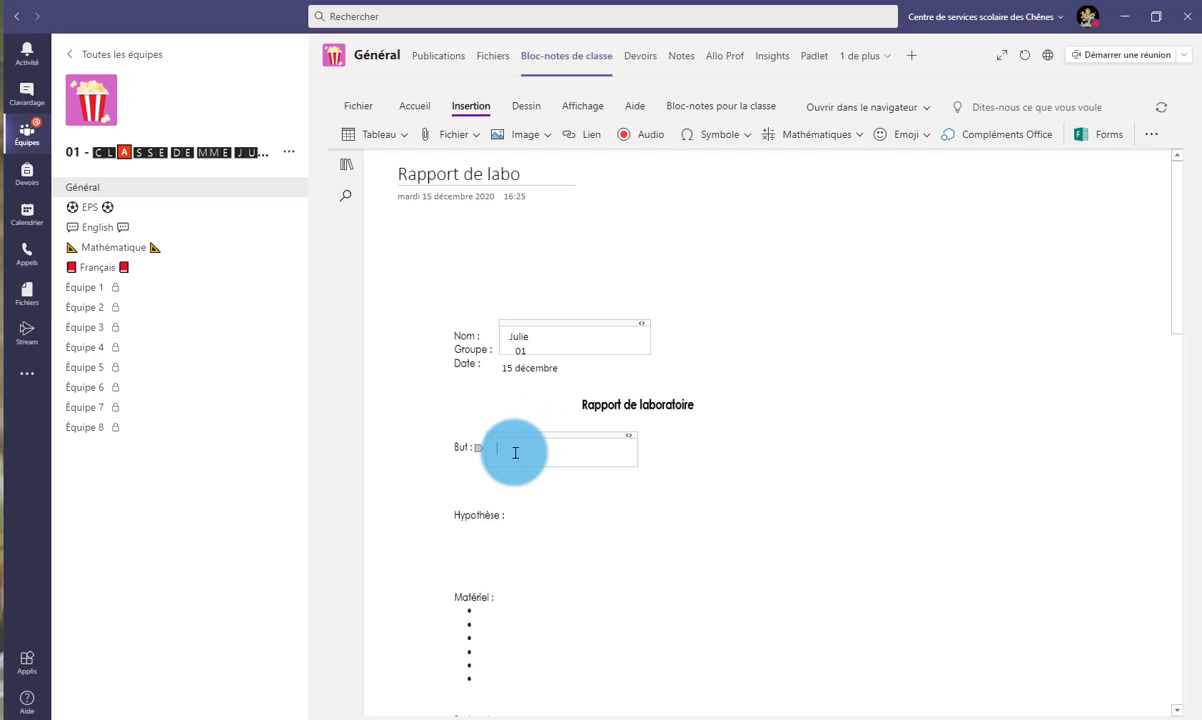
text(Dans cette expérience, je désire vérifier ...)
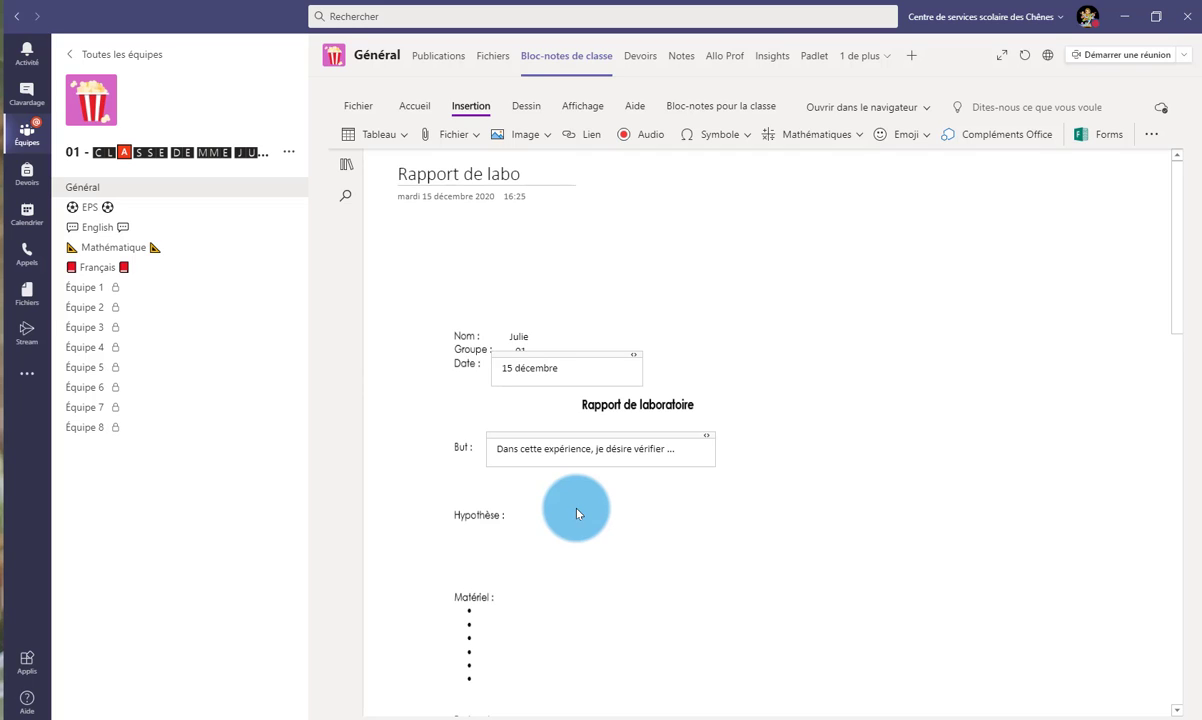
click(457, 519)
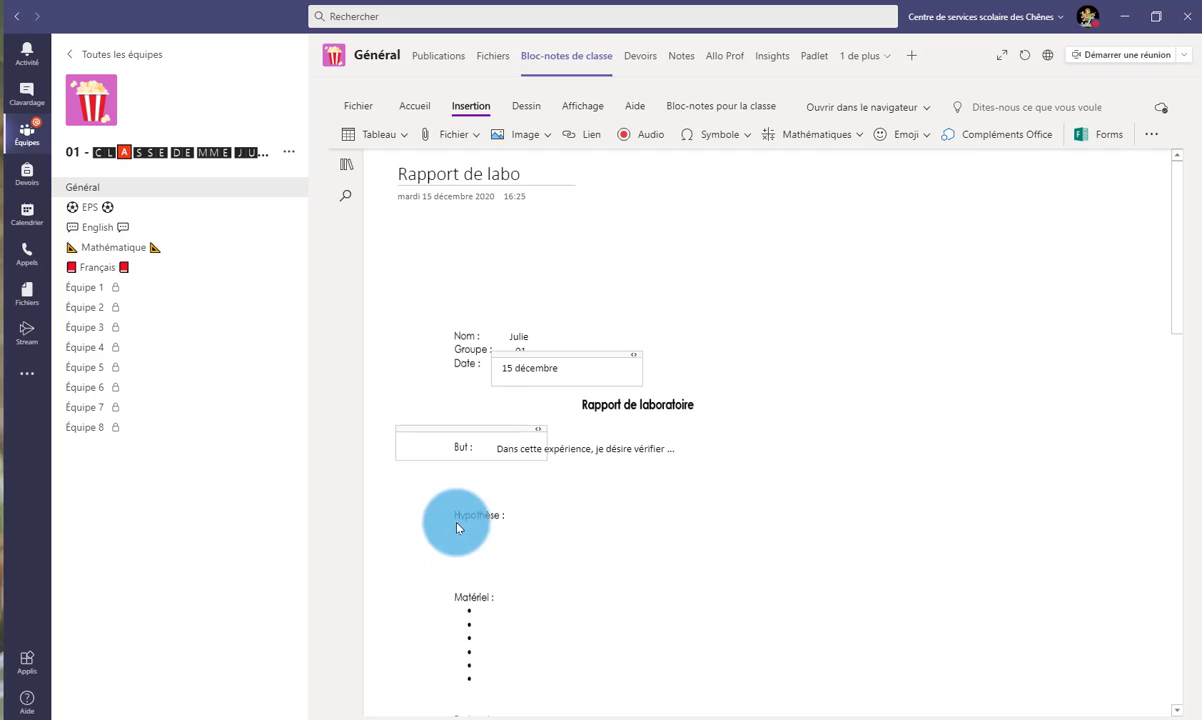
click(457, 339)
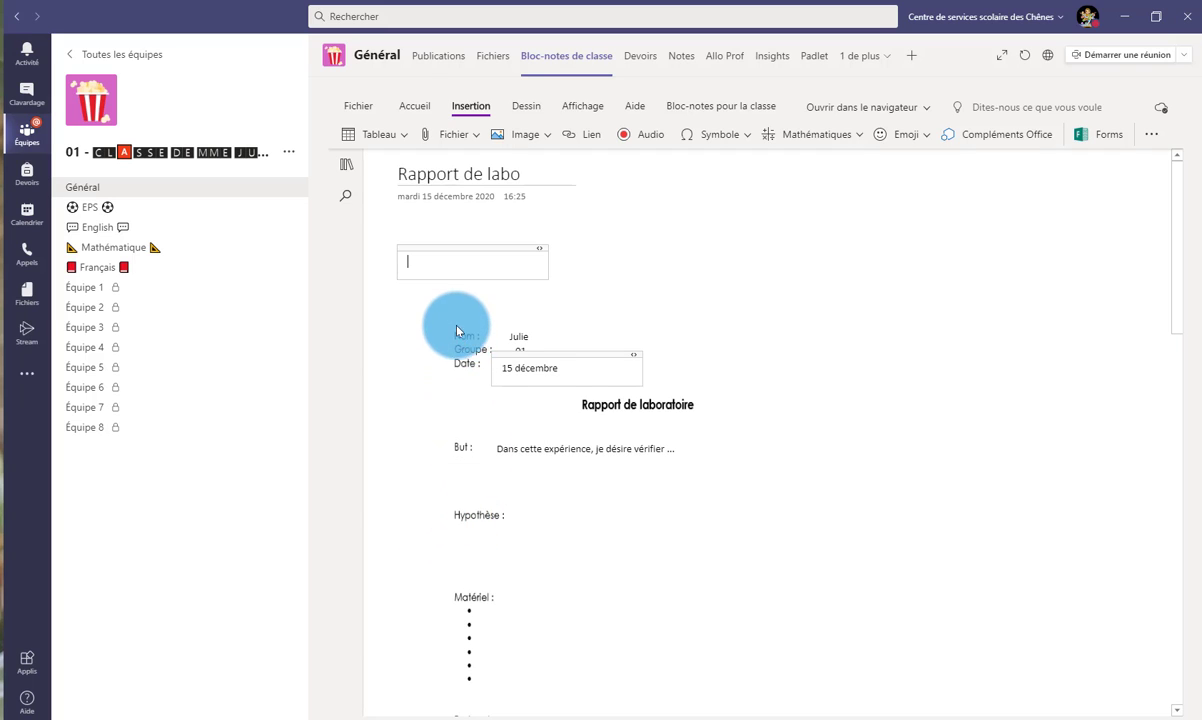
click(543, 500)
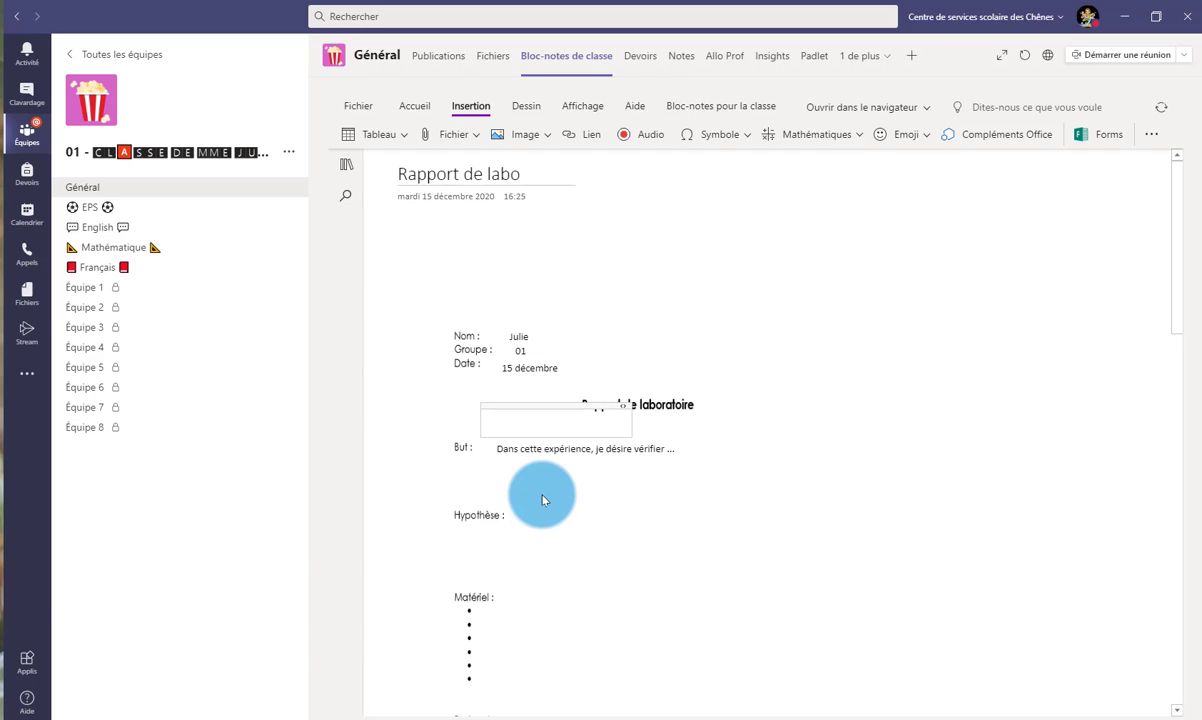